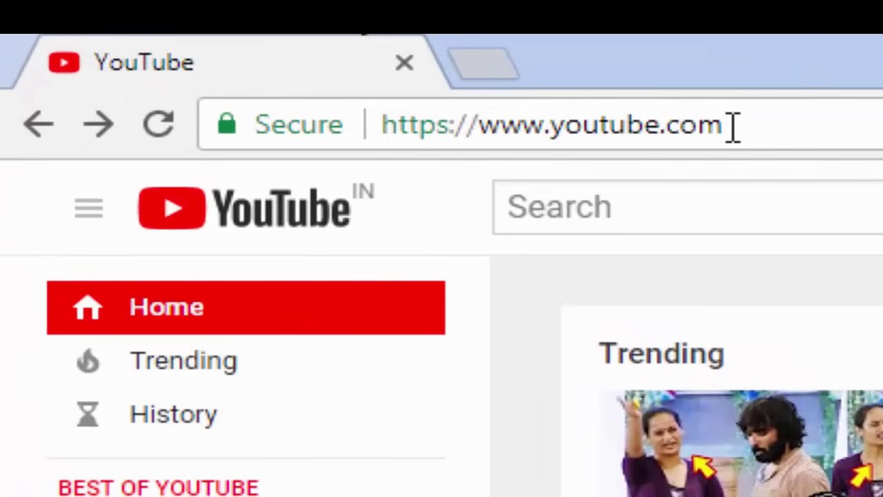
Sign in to YouTube with the test Google account by entering its account password
click(732, 128)
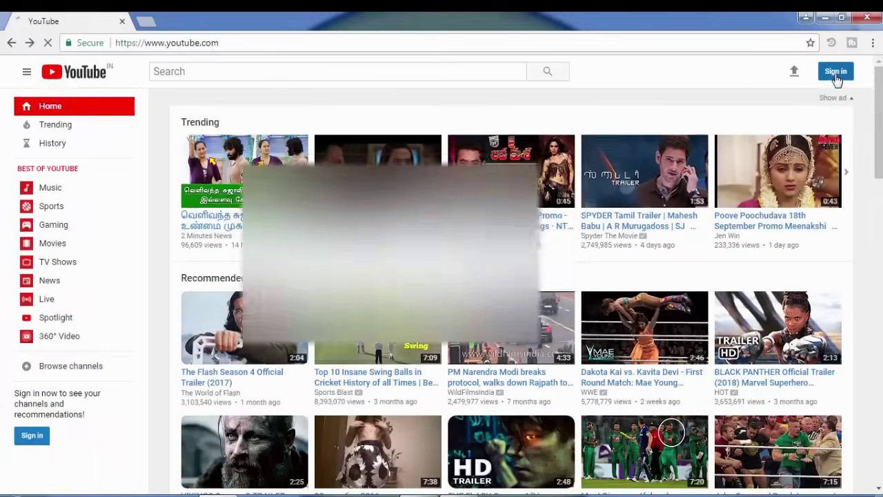
click(717, 148)
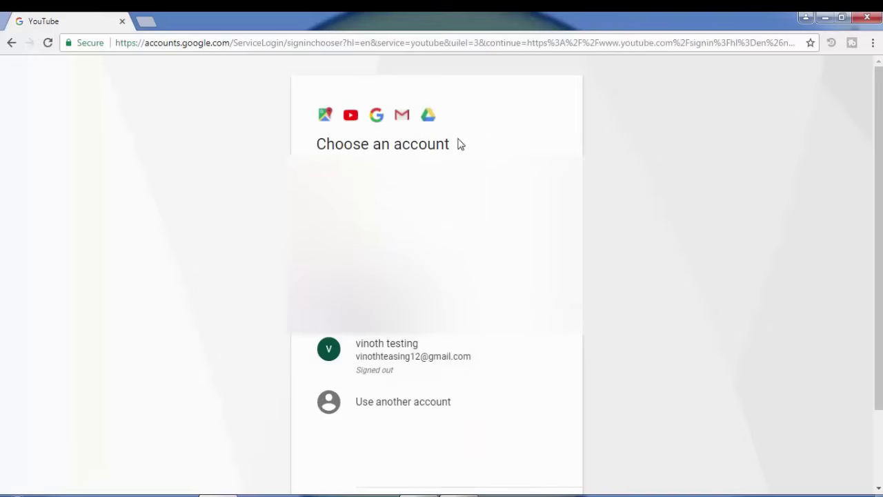
click(399, 366)
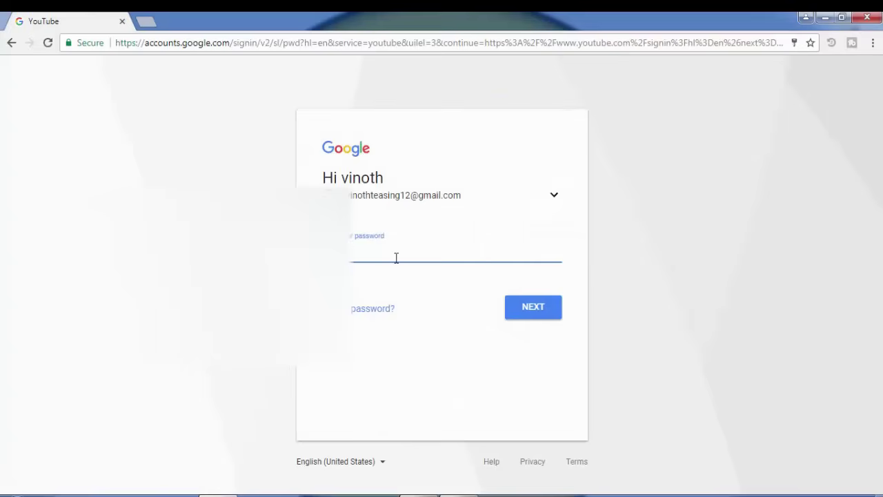
click(393, 258)
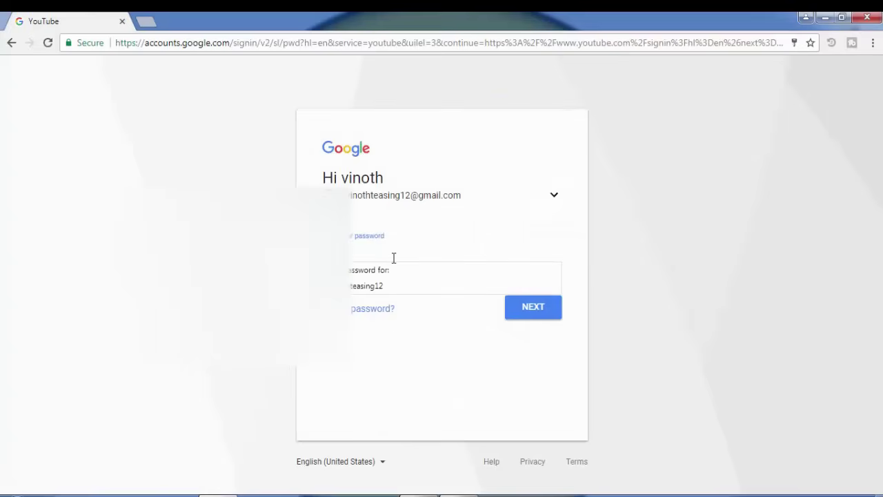
text(•••••••••)
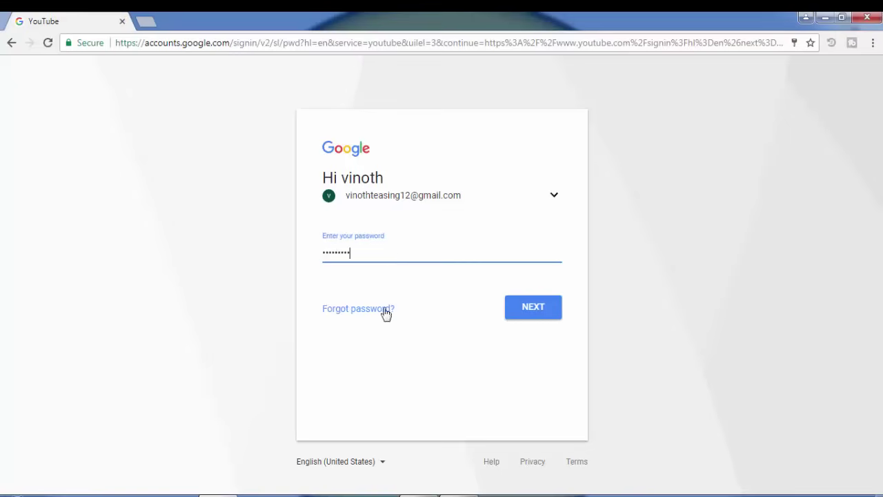
click(526, 308)
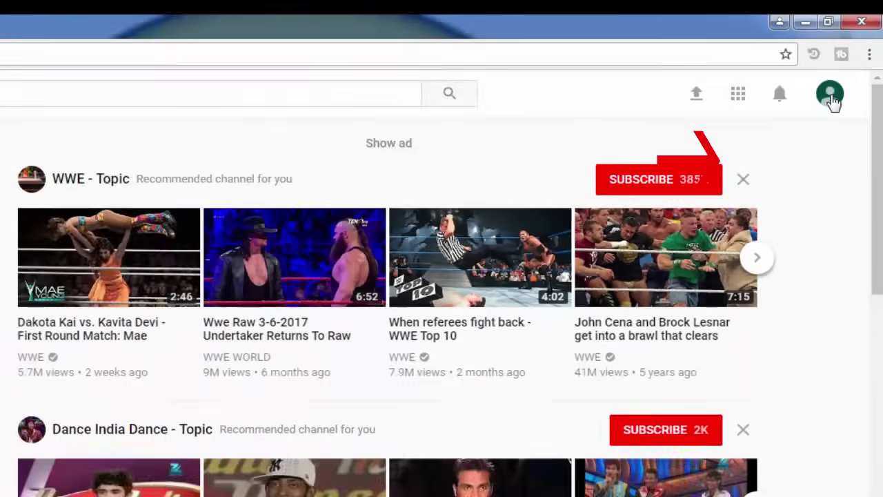
Create a YouTube channel for the signed-in account under the name "money earning"
click(786, 160)
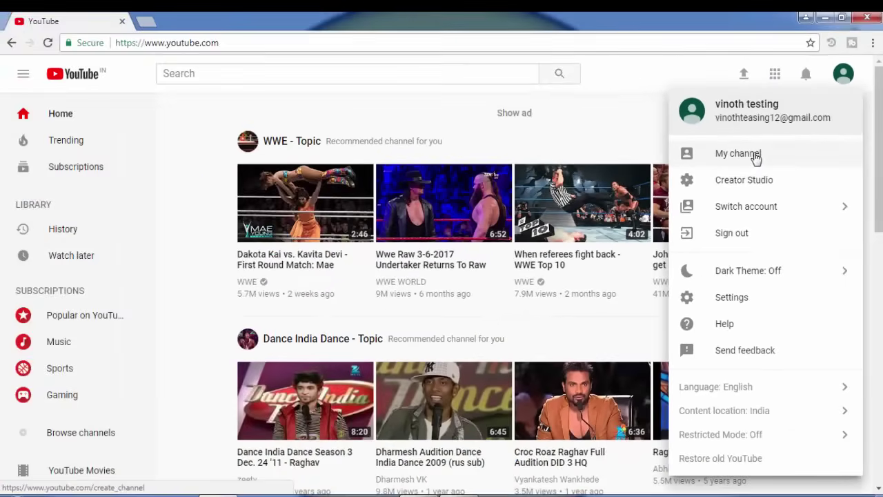
click(756, 158)
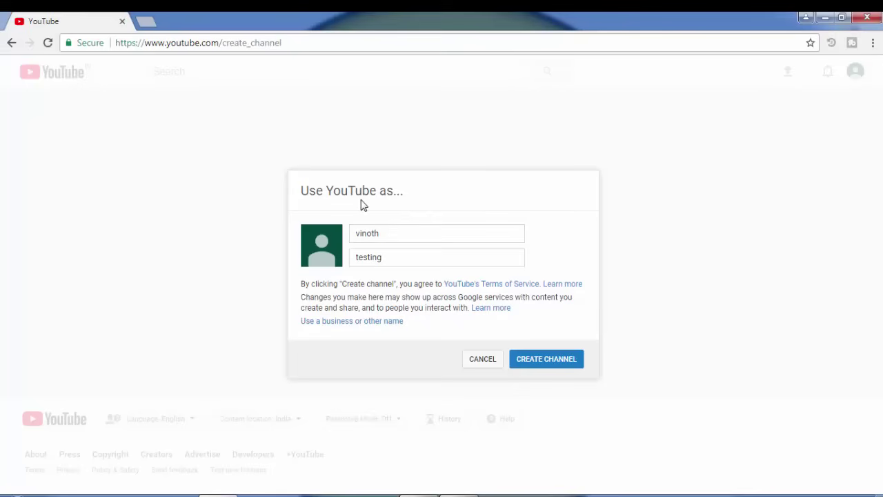
click(389, 234)
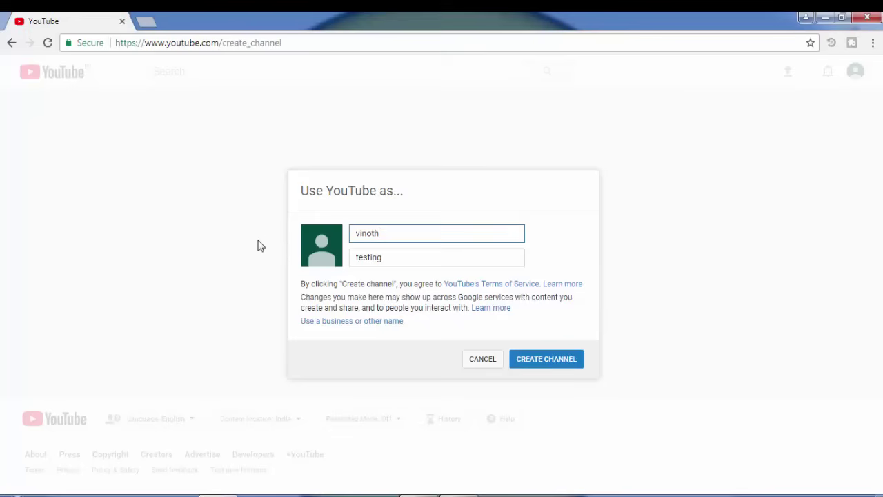
key(ctrl+a)
text(m)
click(394, 258)
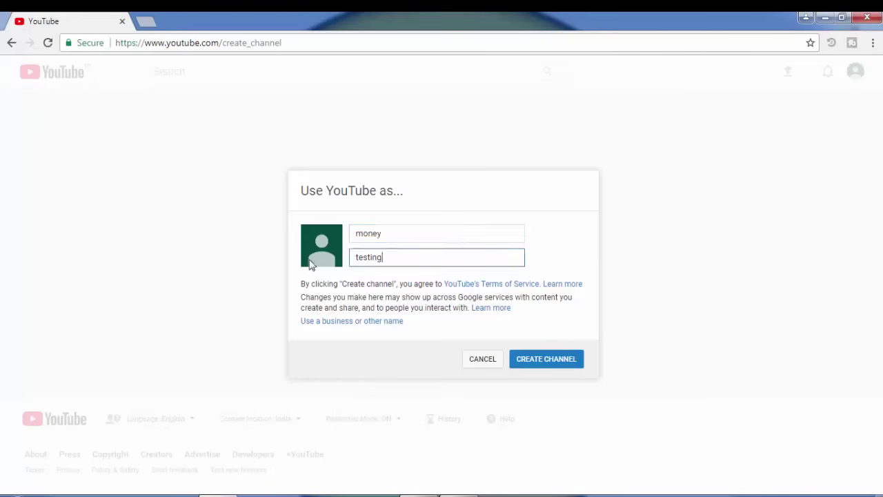
key(ctrl+a)
text(ea)
click(547, 367)
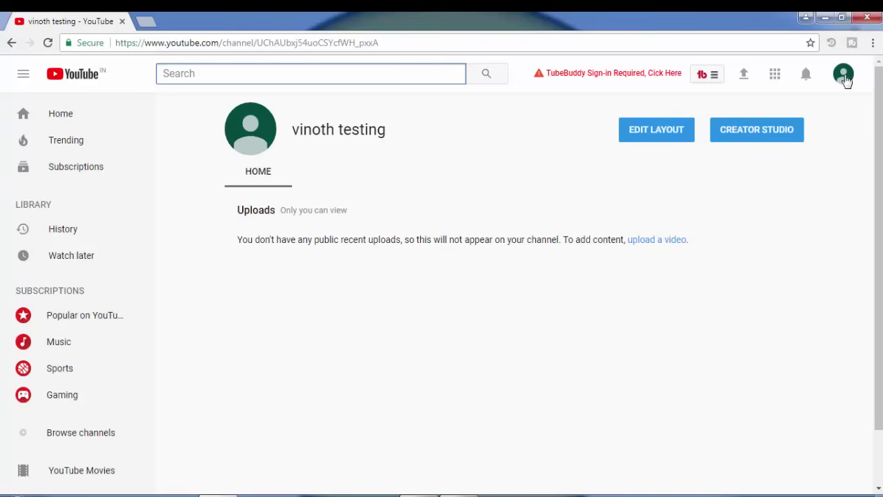
Go to the channel's Status and Features page in Creator Studio and start the account verification
click(844, 78)
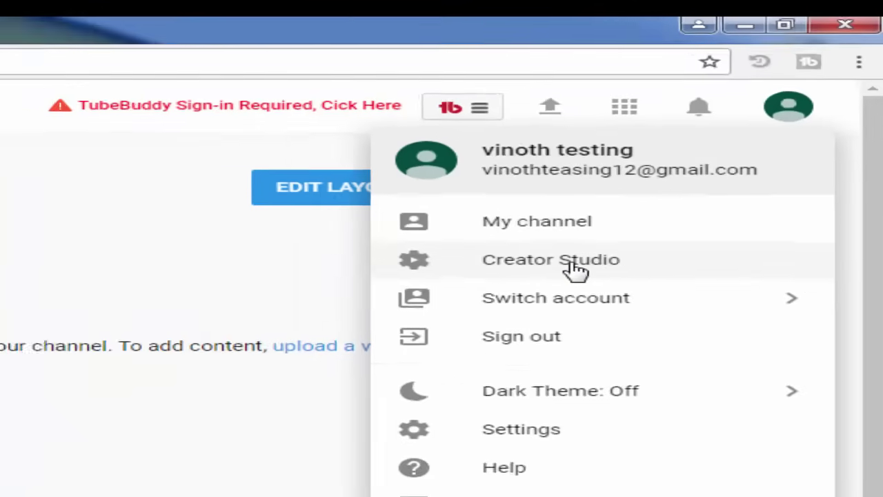
click(498, 300)
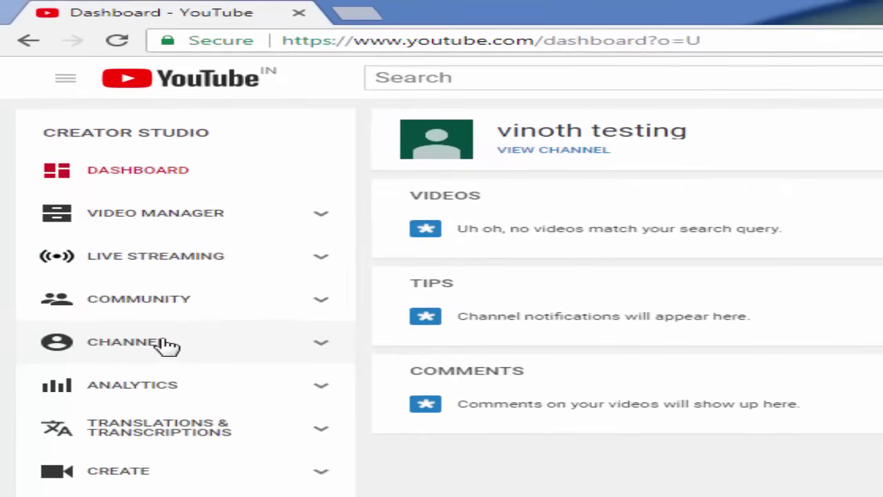
click(65, 283)
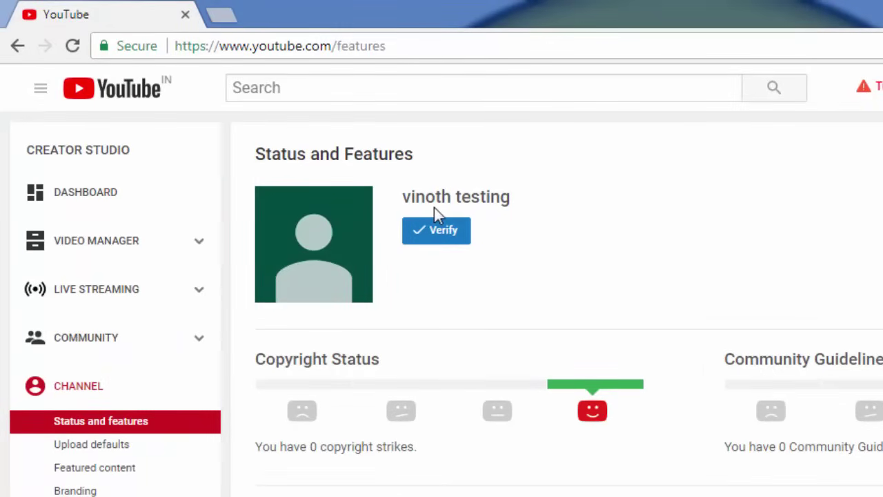
drag(407, 197, 550, 210)
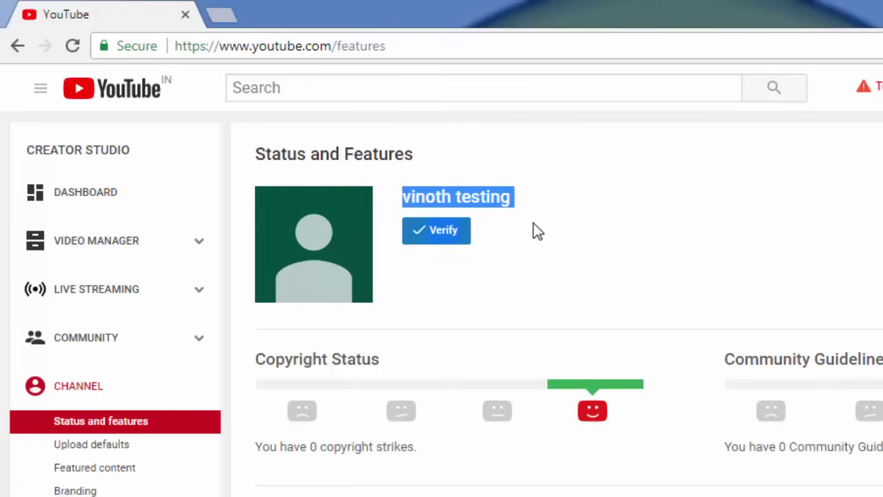
click(533, 222)
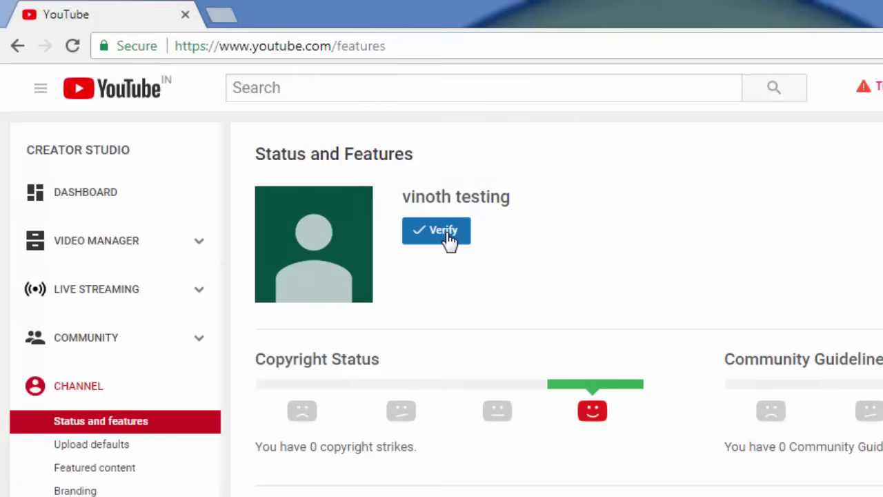
click(447, 236)
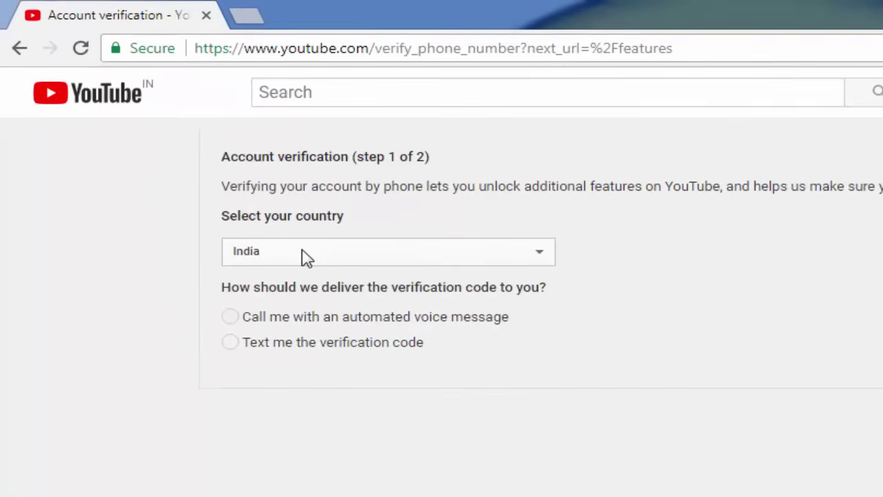
Request the verification code by text message with India as the country, filling in the phone number
click(307, 256)
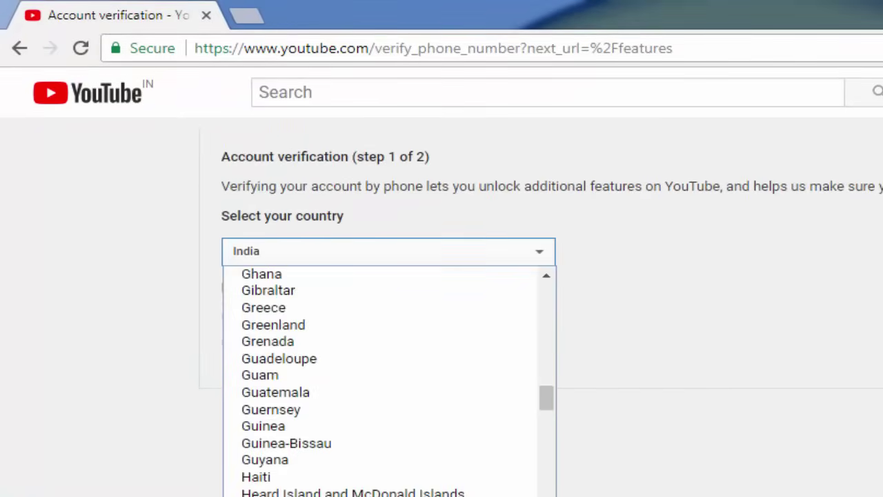
key(Escape)
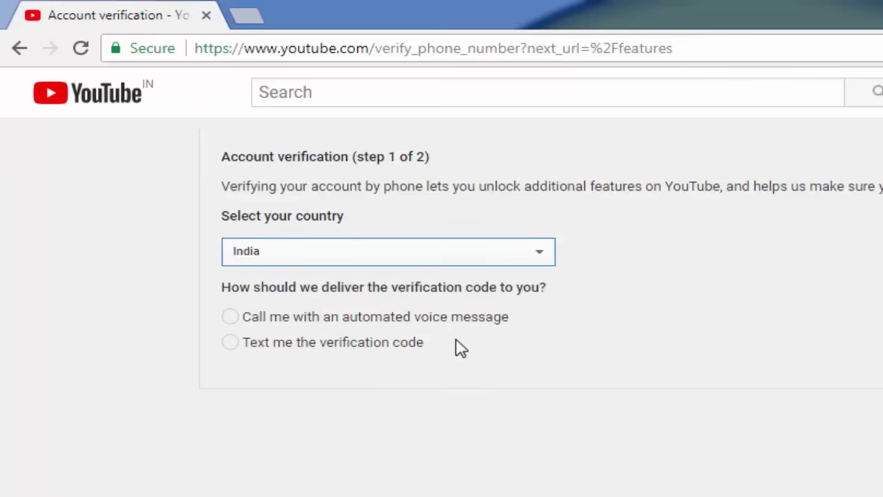
click(230, 343)
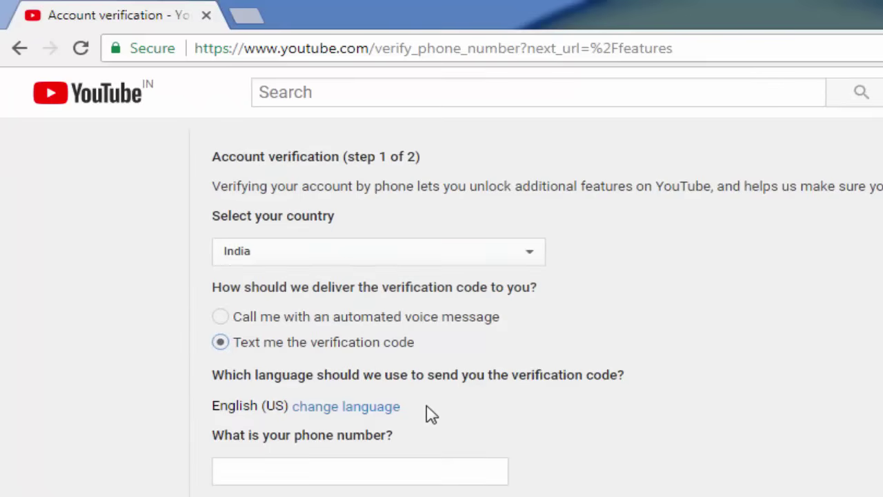
click(319, 472)
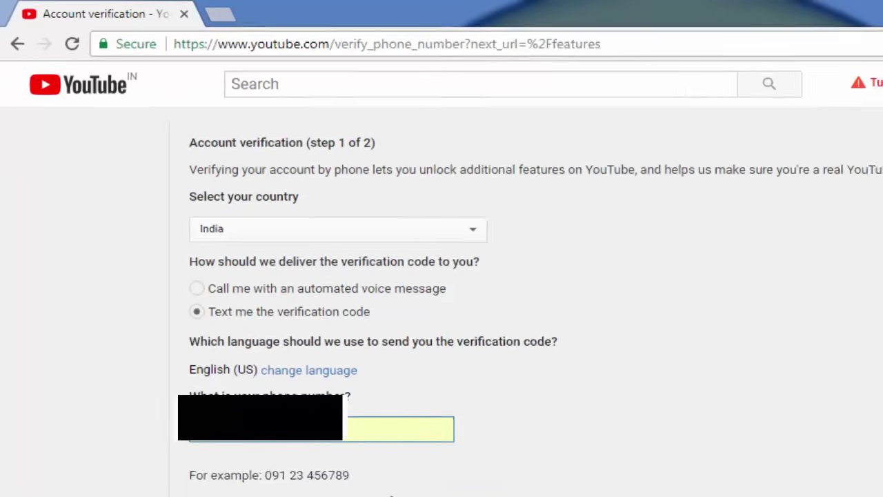
click(242, 496)
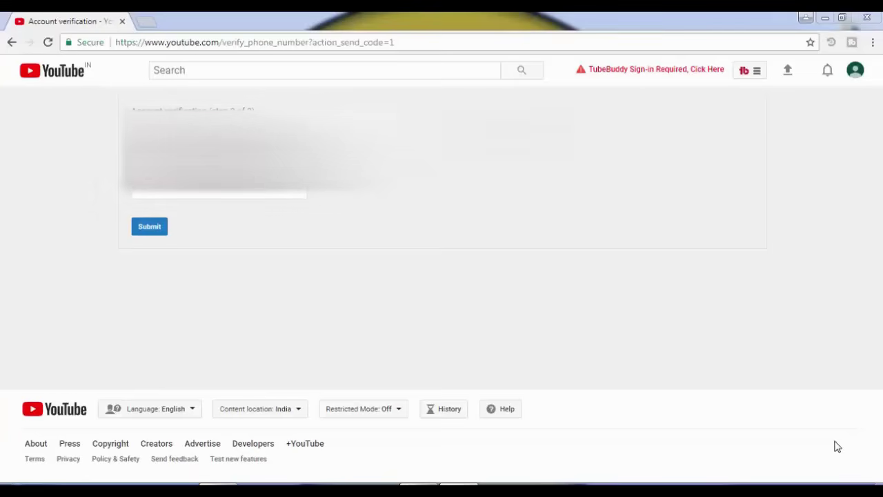
Submit the received verification code and continue to the Status and Features page
click(203, 198)
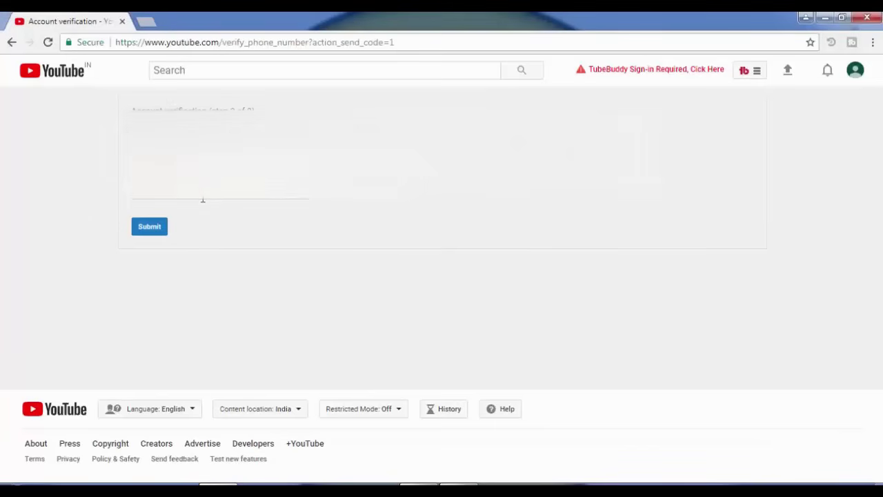
click(150, 232)
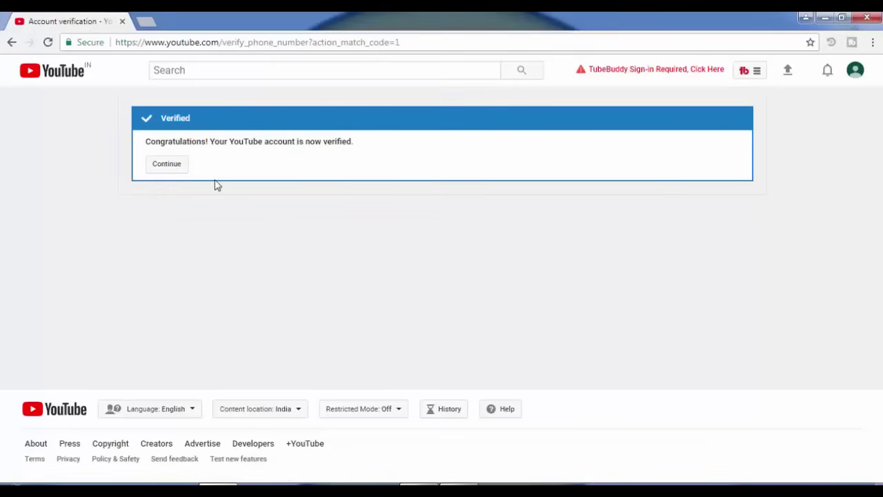
click(170, 171)
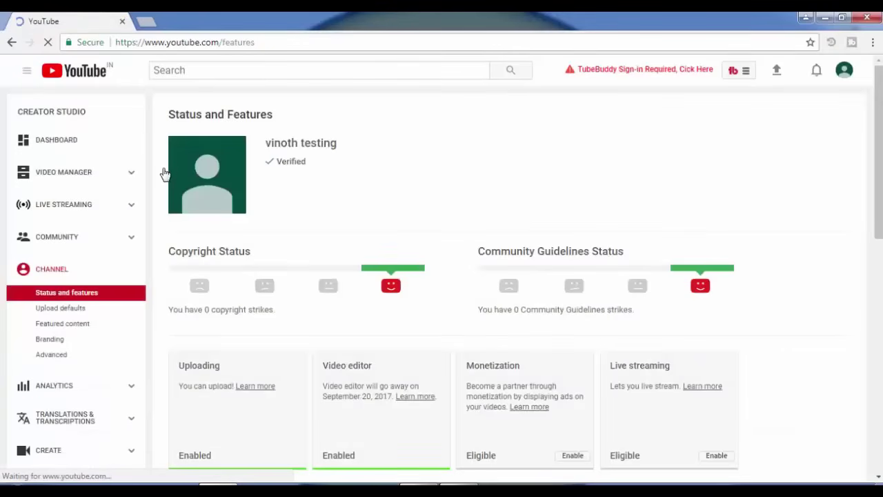
Start enabling monetization and accept the YouTube Partner Program terms with all three agreement statements checked
scroll(839, 153, down, 1)
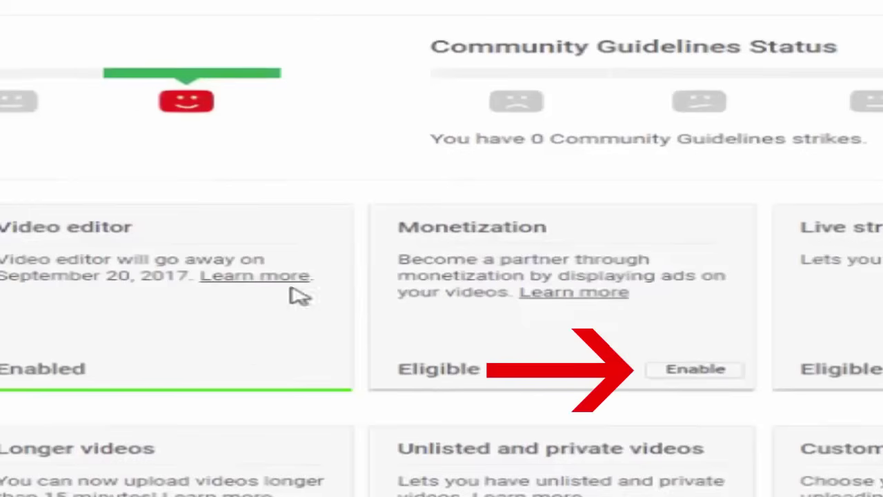
click(697, 374)
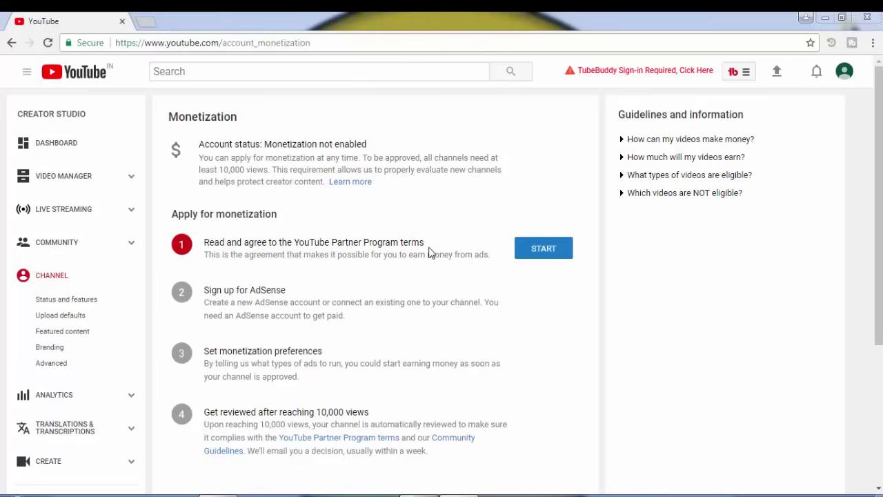
click(524, 249)
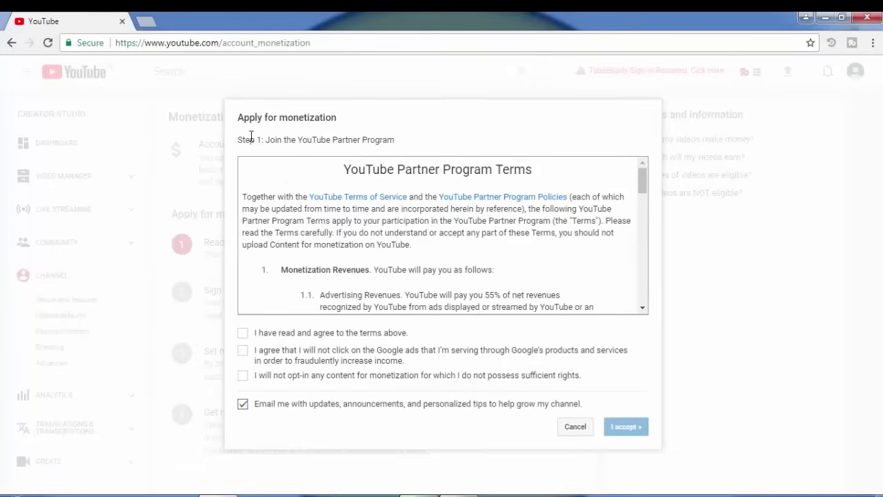
click(243, 334)
click(243, 351)
click(244, 376)
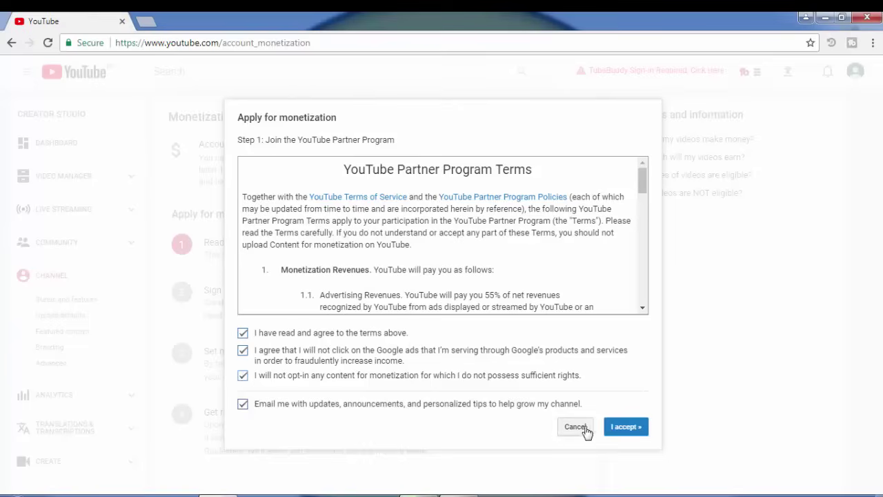
click(623, 431)
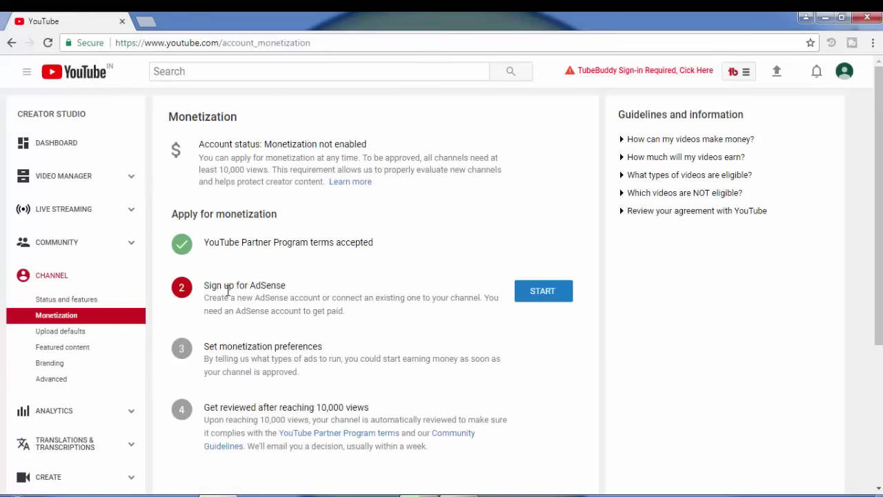
Start the AdSense sign-up for the channel and sign in with the existing Google account
click(541, 293)
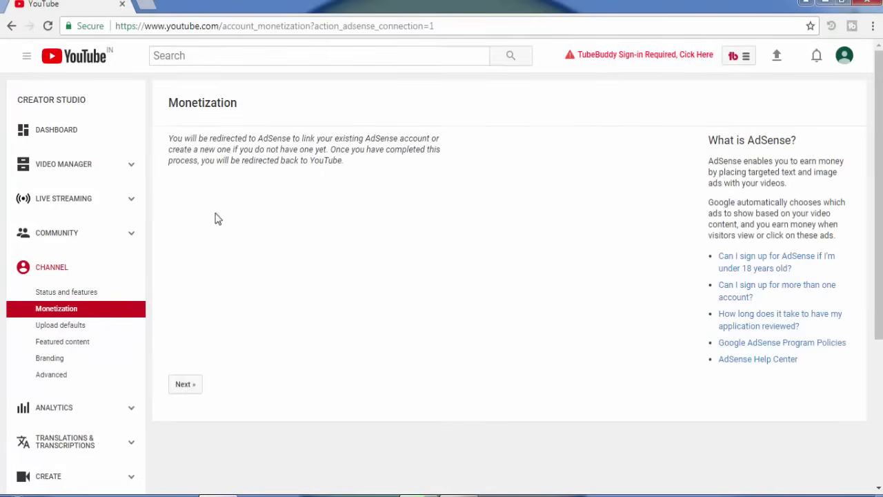
click(182, 385)
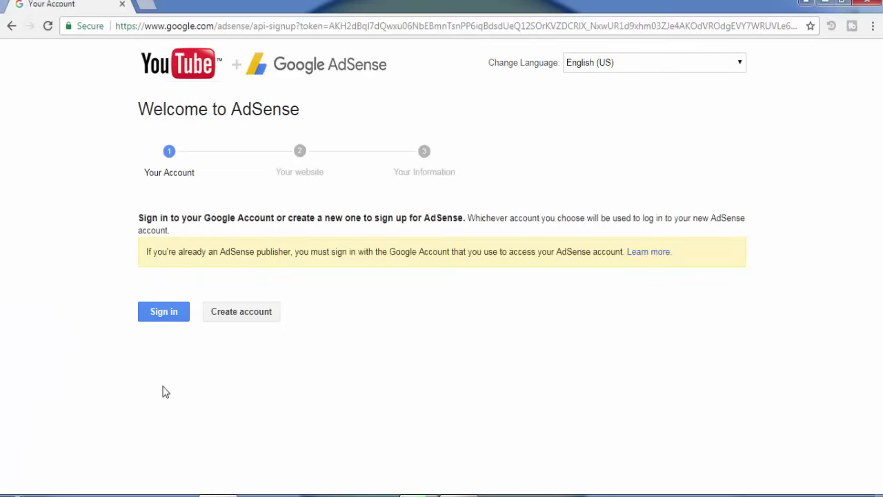
click(165, 314)
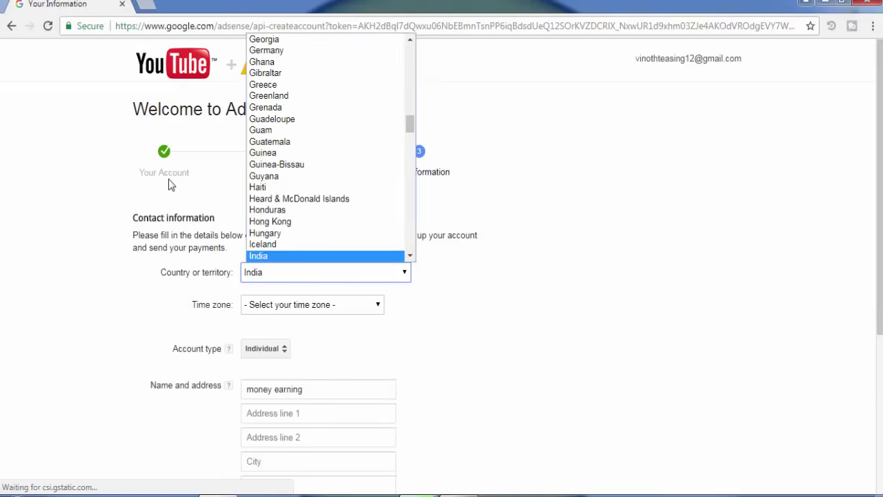
Set the AdSense country to India, the time zone to (UTC-07:00) Denver and the account type to Individual
click(171, 185)
click(312, 303)
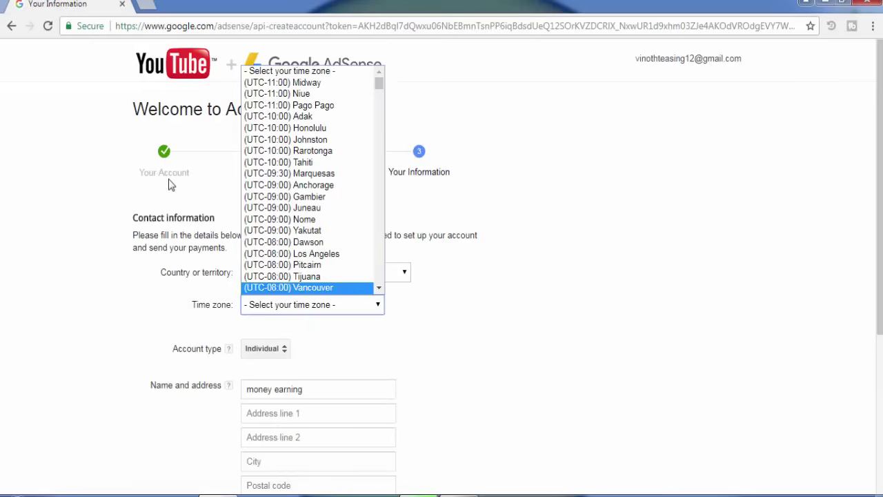
click(378, 287)
click(379, 288)
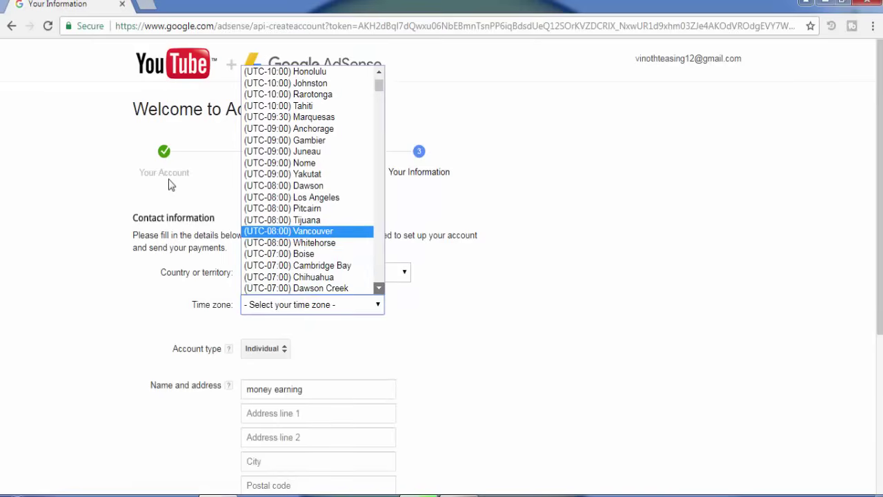
click(379, 288)
click(314, 274)
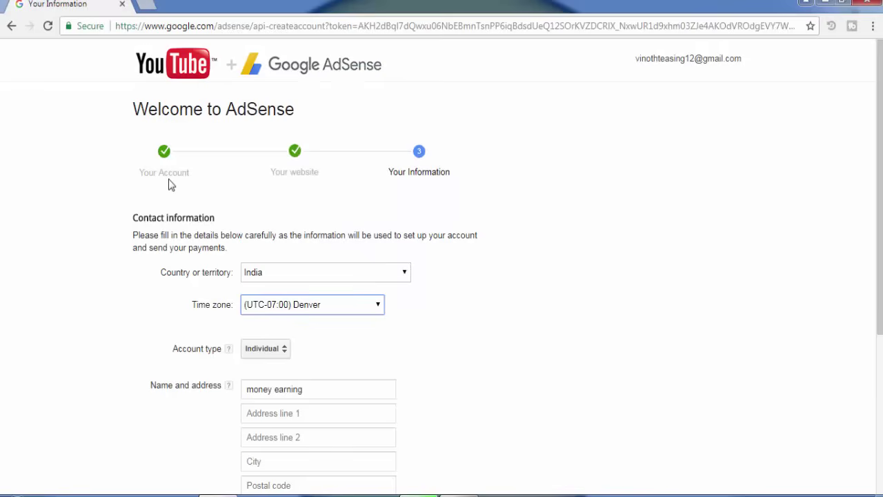
click(265, 348)
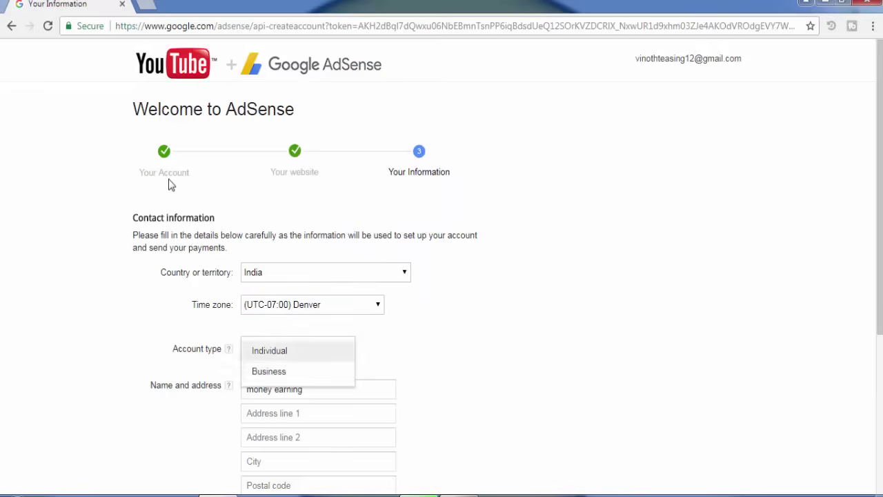
key(Return)
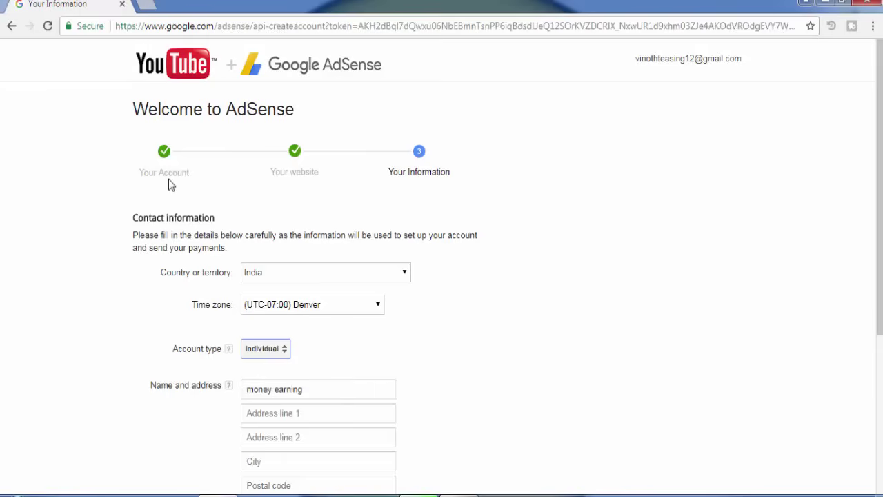
Fill in the contact's name, both address lines, city, postal code and state
key(Tab)
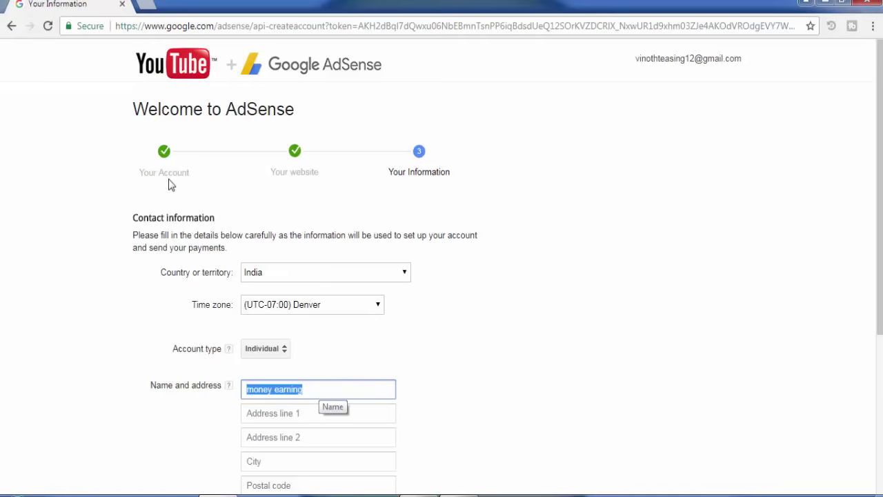
text(1)
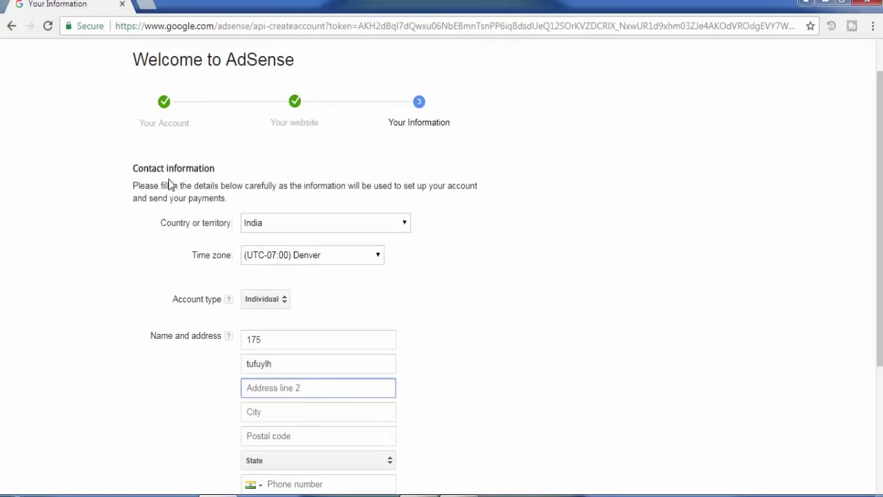
text(tyf67f78y)
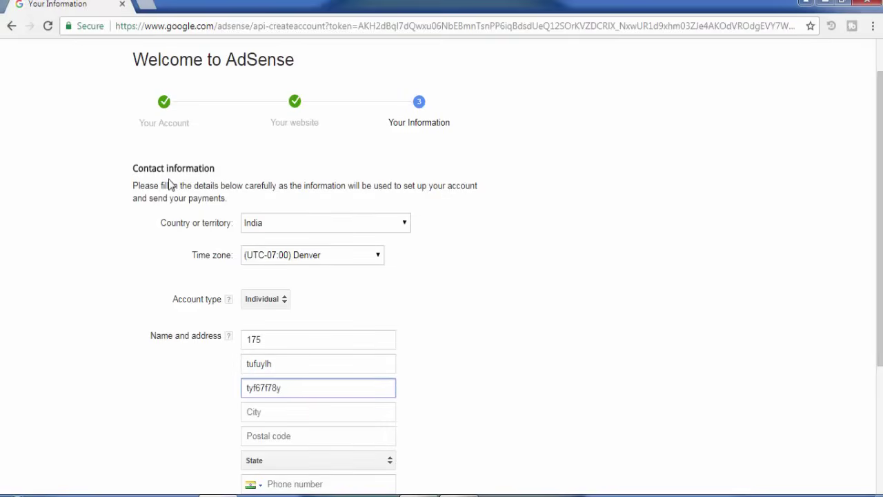
key(Tab)
text(sa)
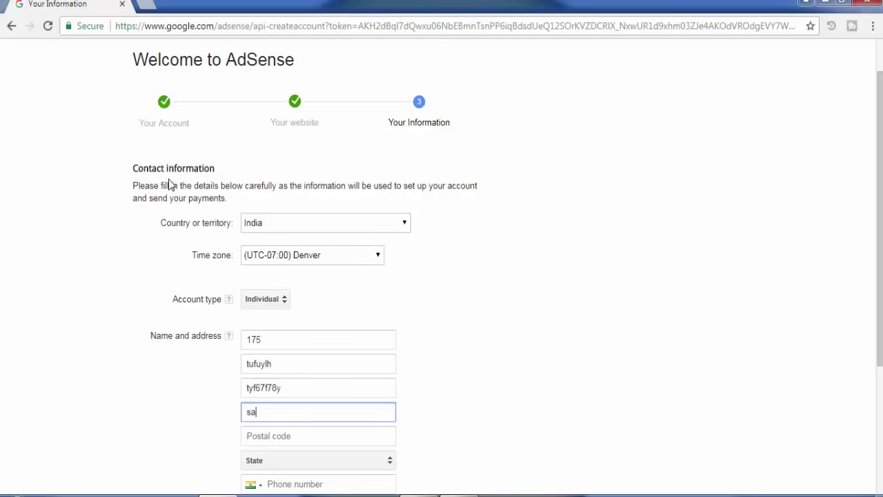
text(lem)
key(Tab)
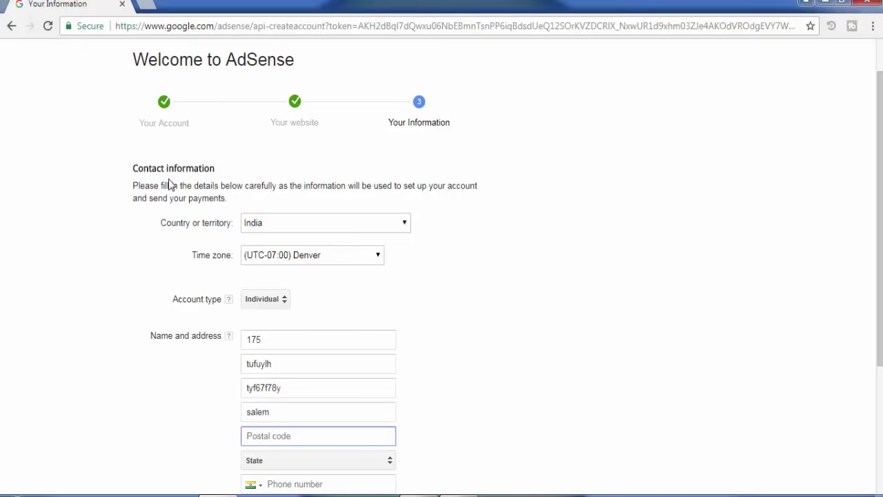
text(636016)
key(Tab)
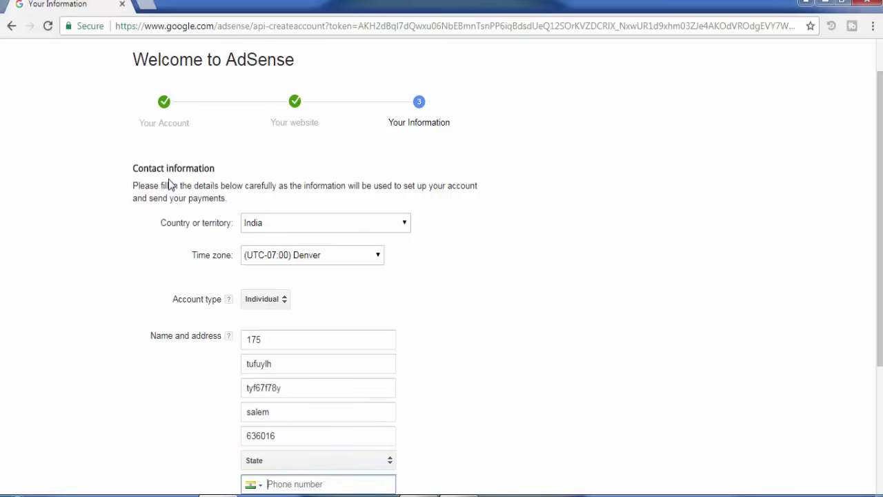
key(shift+Tab)
key(Down)
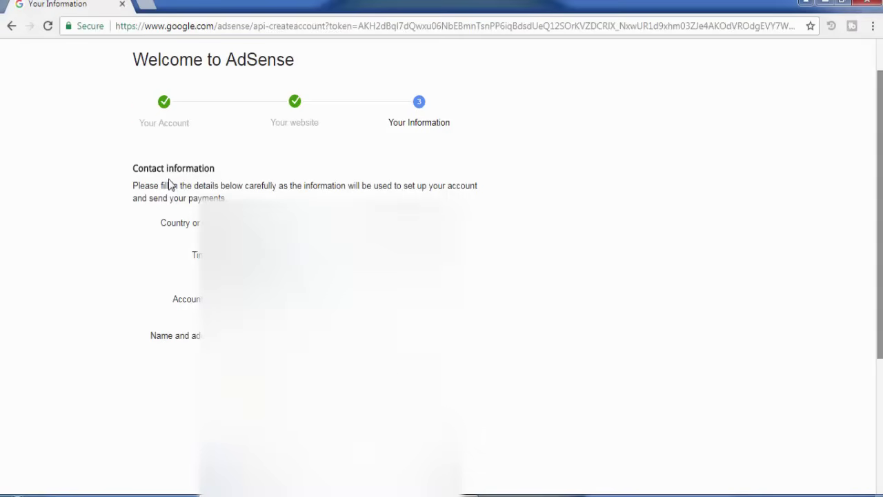
Answer Yes to all five AdSense email preferences, from customized help suggestions to information about other Google products
scroll(169, 185, down, 1)
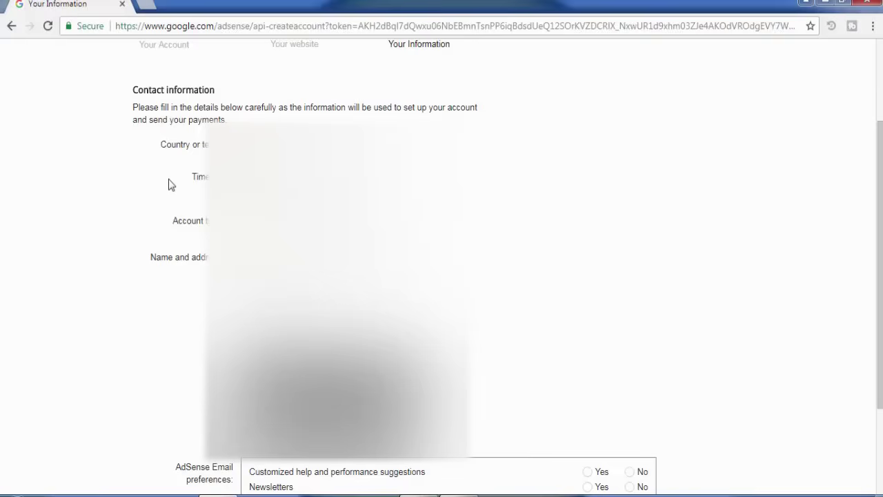
scroll(171, 185, down, 3)
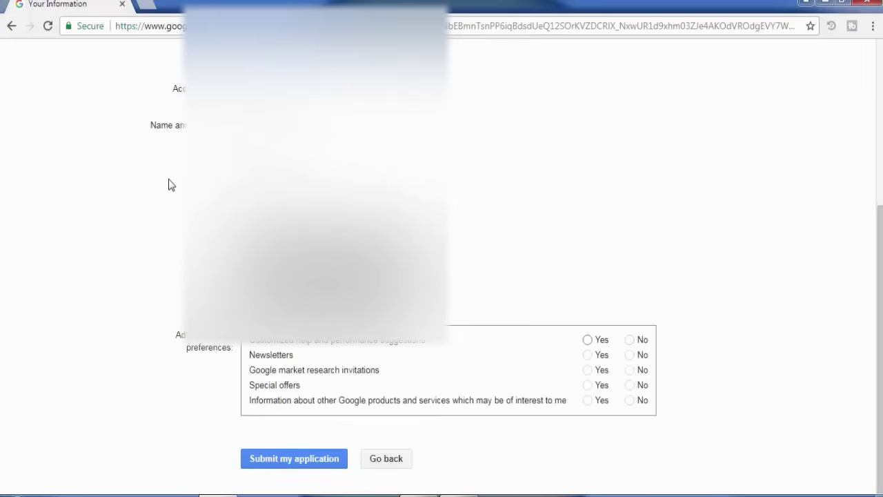
click(587, 340)
click(587, 355)
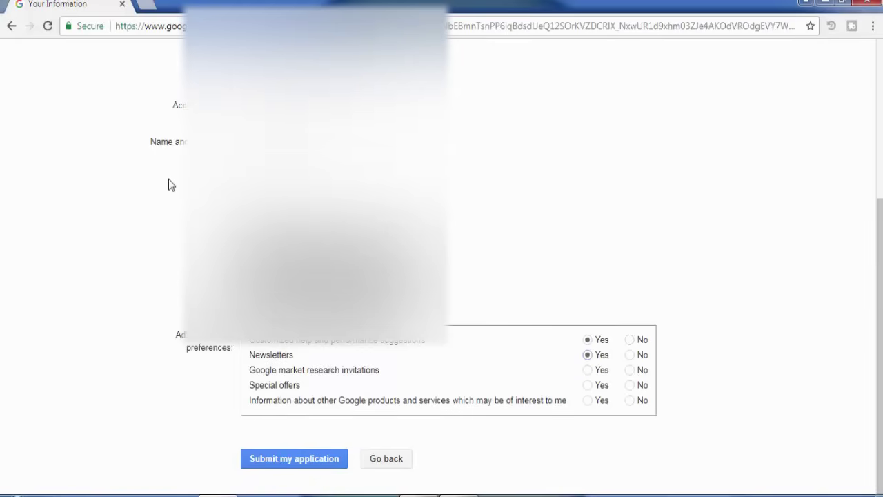
click(587, 370)
click(588, 385)
click(587, 400)
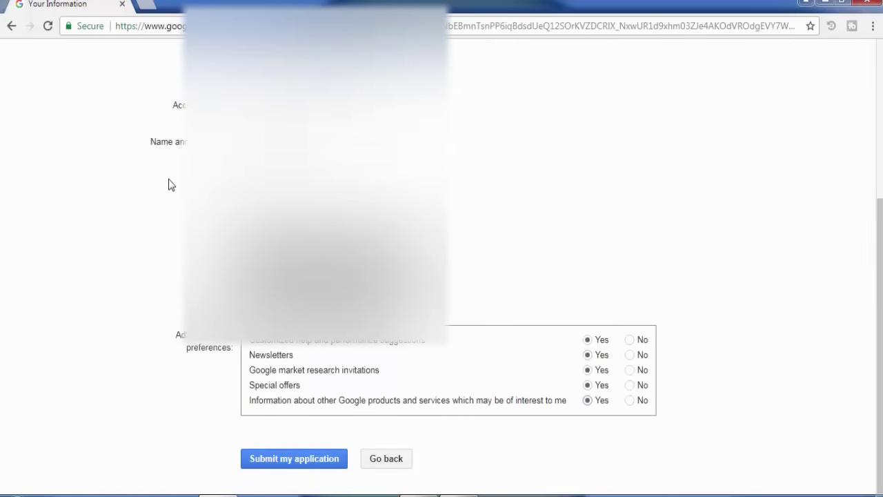
Submit the AdSense application and accept its Terms and Conditions with the agreement statement checked
click(294, 459)
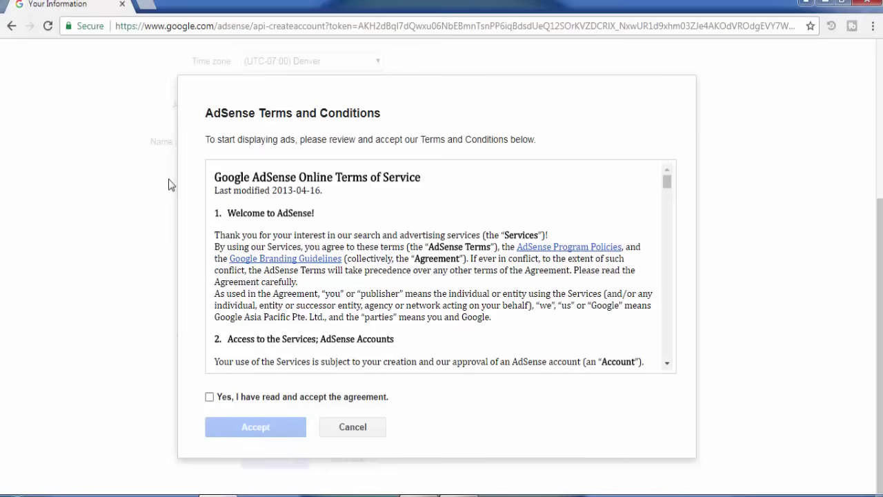
key(space)
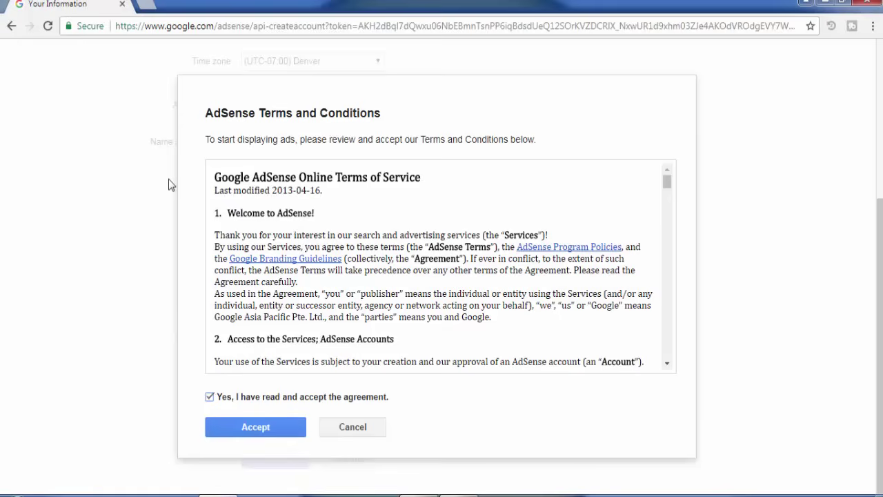
key(Return)
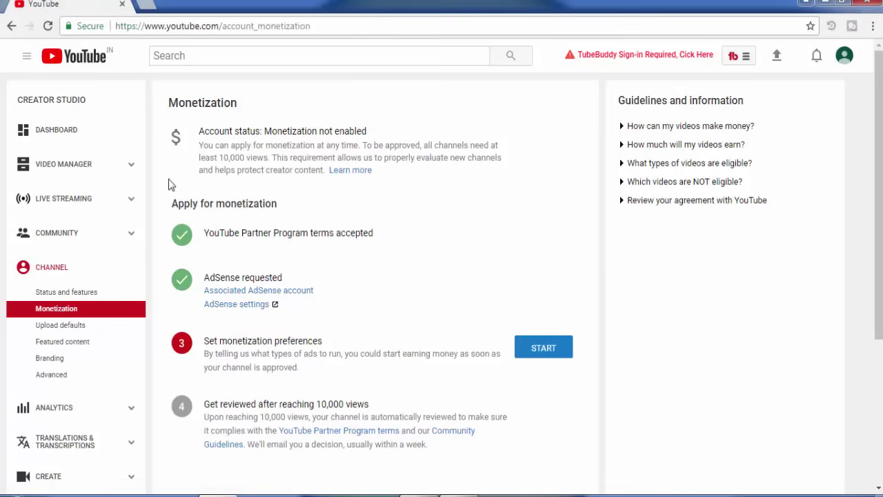
Save the monetization preferences for all existing and future videos with overlay ads, sponsored cards and skippable video ads enabled
key(Return)
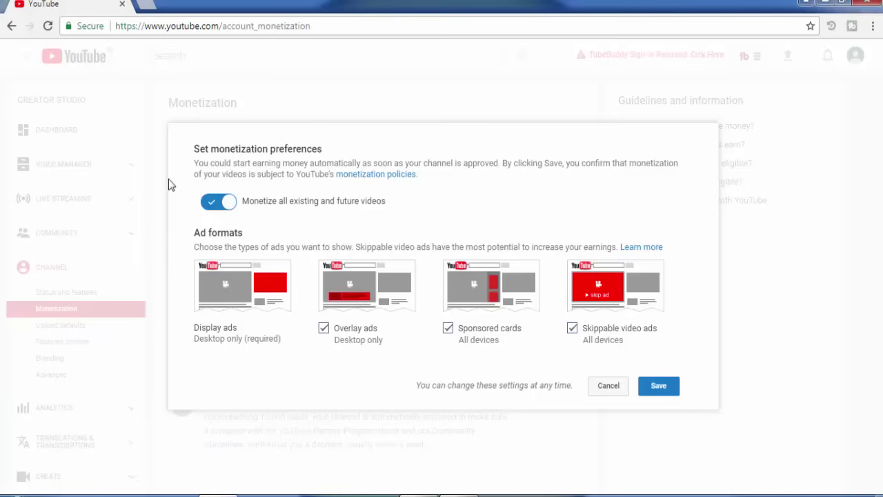
key(Return)
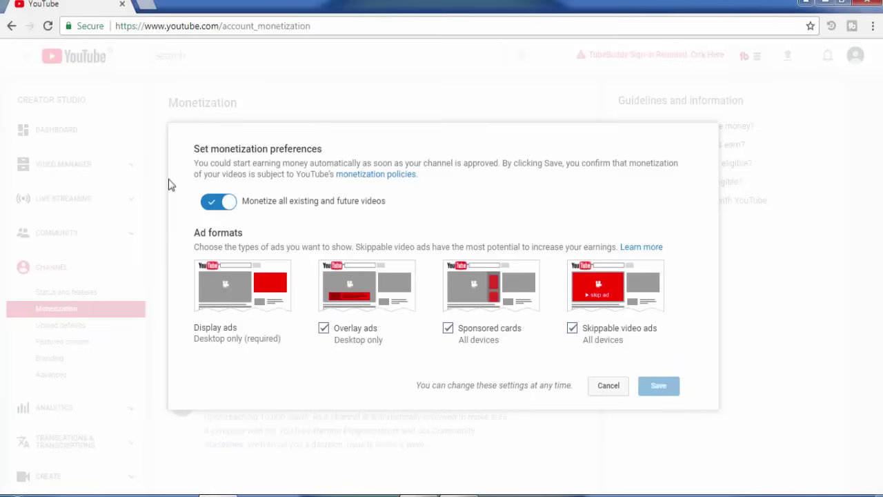